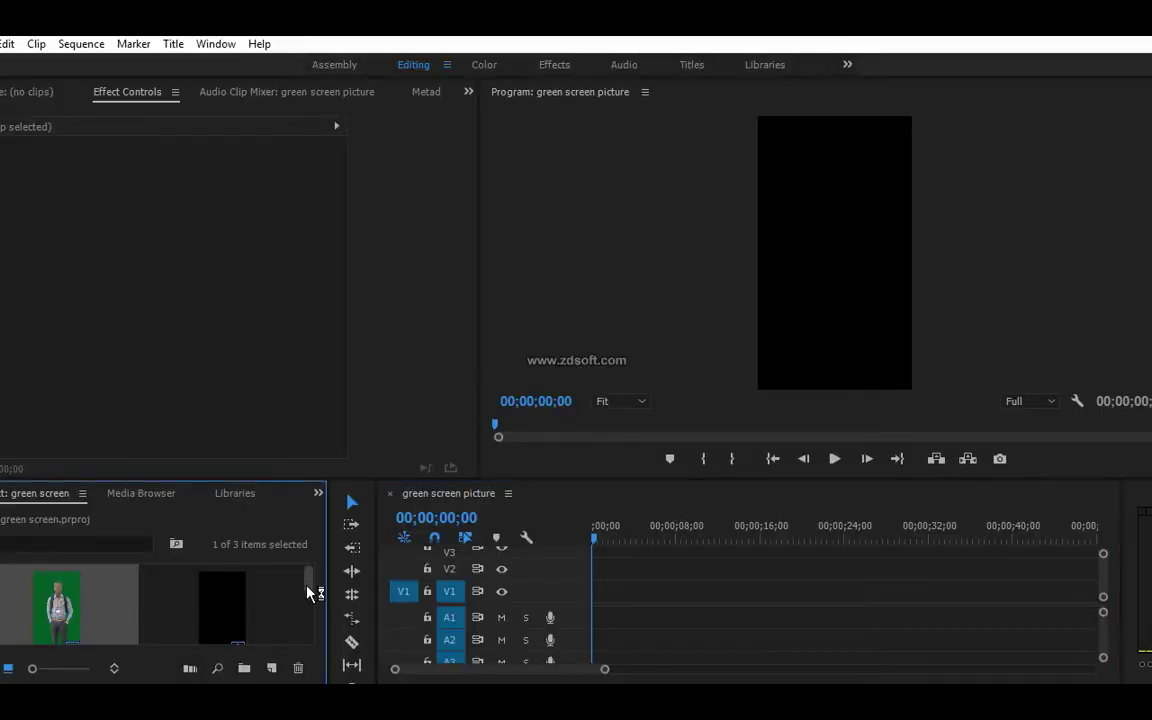
Scroll the Project panel to review the imported clips in the green screen project.
mouse_move(310, 593)
left_mouse_down()
mouse_move(307, 632)
mouse_move(306, 618)
left_mouse_up()
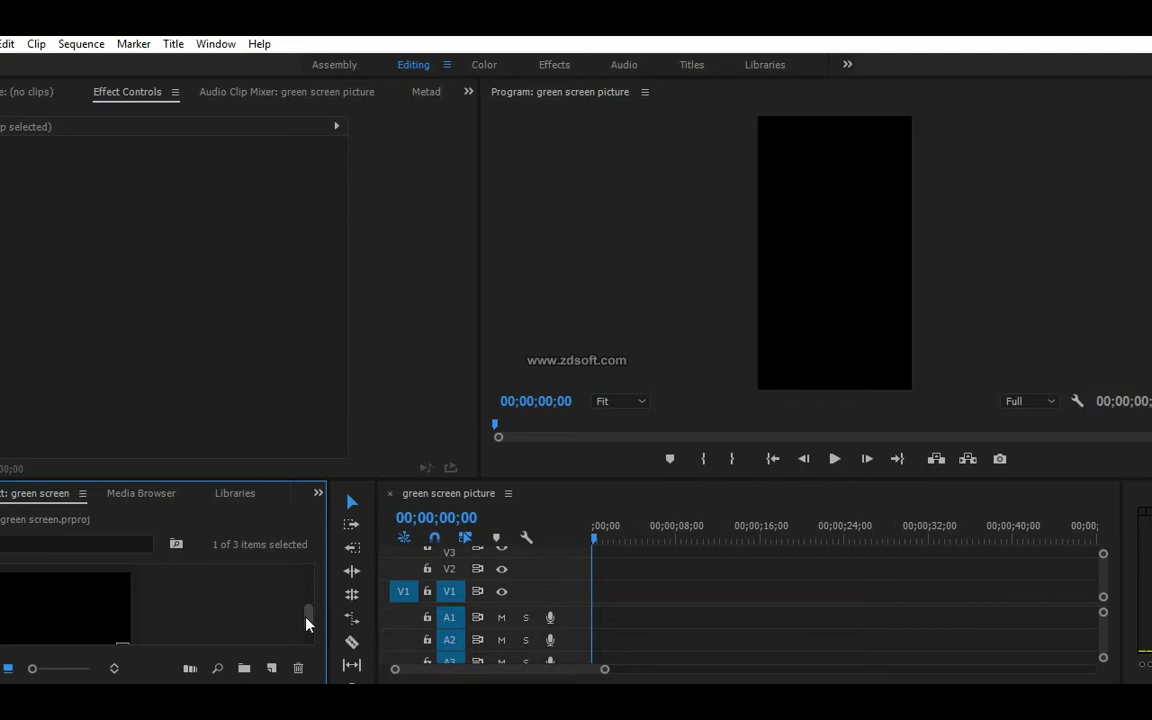
Place Big_Bang_Explosion.mp4 at the start of V1, keep existing sequence settings, and preview it.
left_click_drag(310, 619, 309, 597)
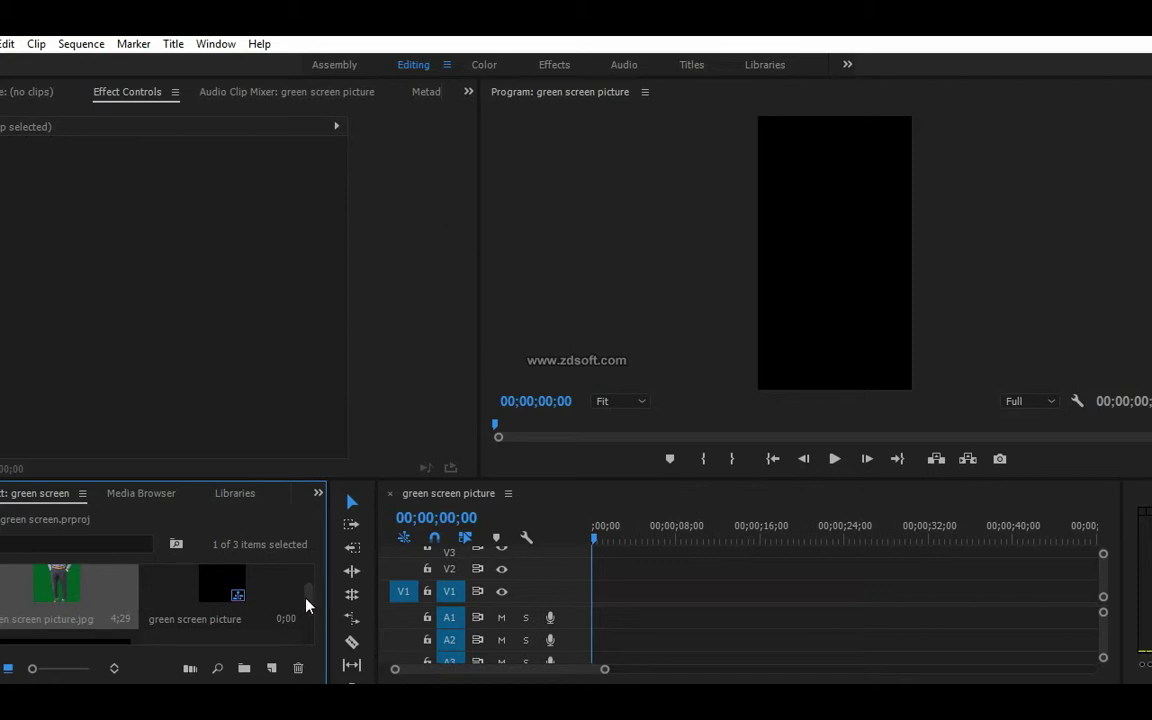
left_click_drag(308, 598, 309, 613)
scroll(284, 606, "down", 1)
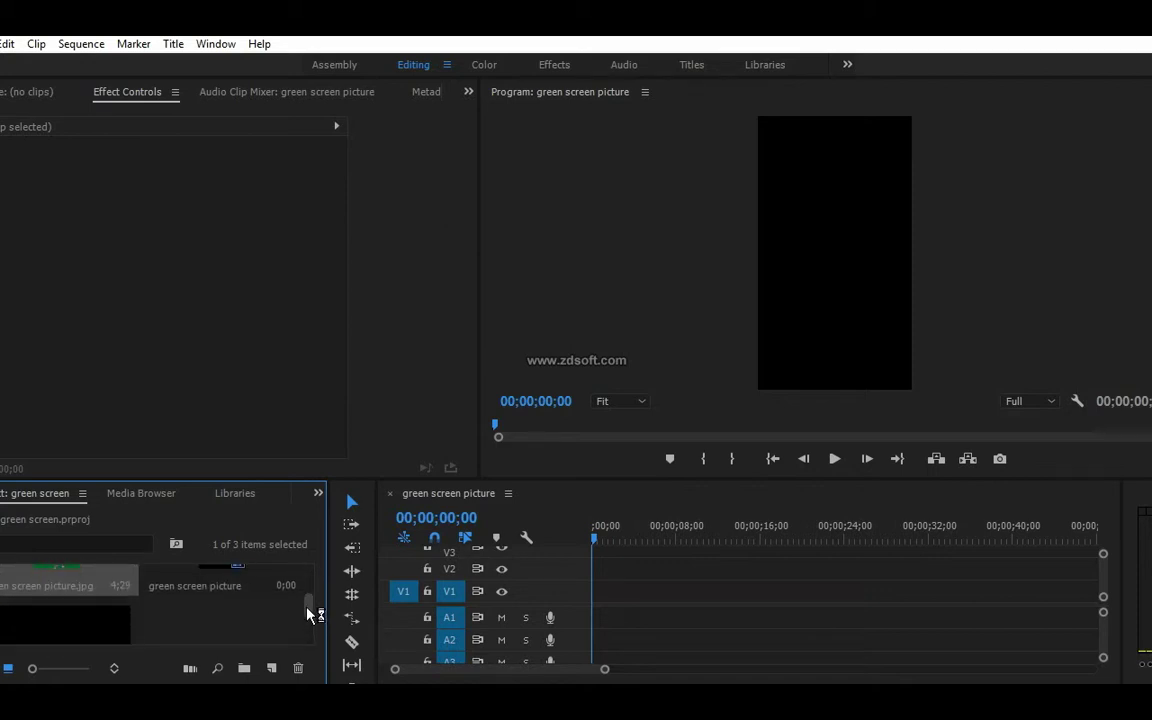
left_click_drag(97, 632, 596, 597)
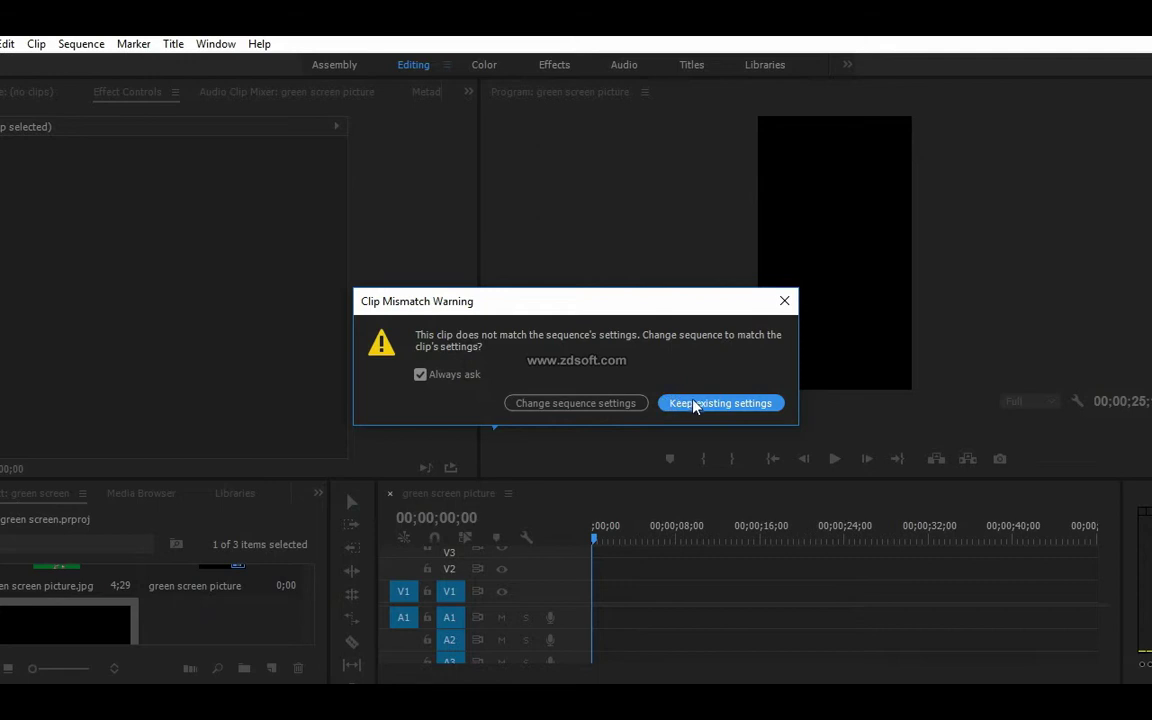
left_click(617, 404)
key("space")
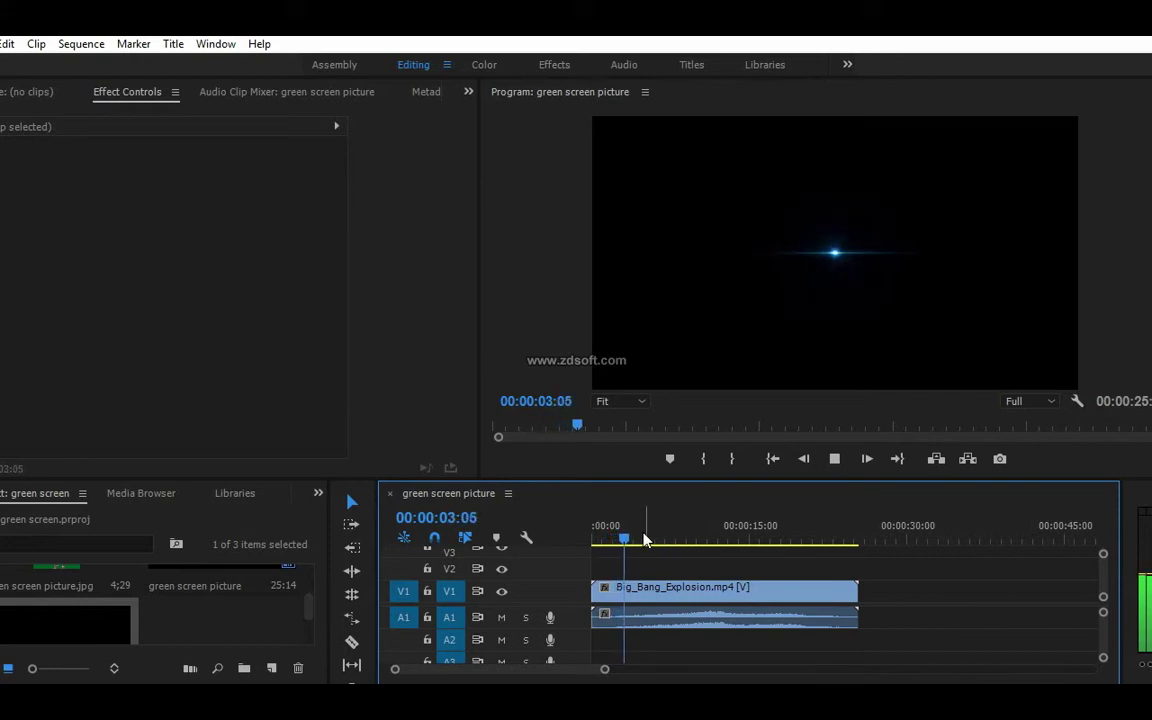
mouse_move(632, 540)
left_mouse_down()
mouse_move(755, 545)
mouse_move(586, 563)
left_mouse_up()
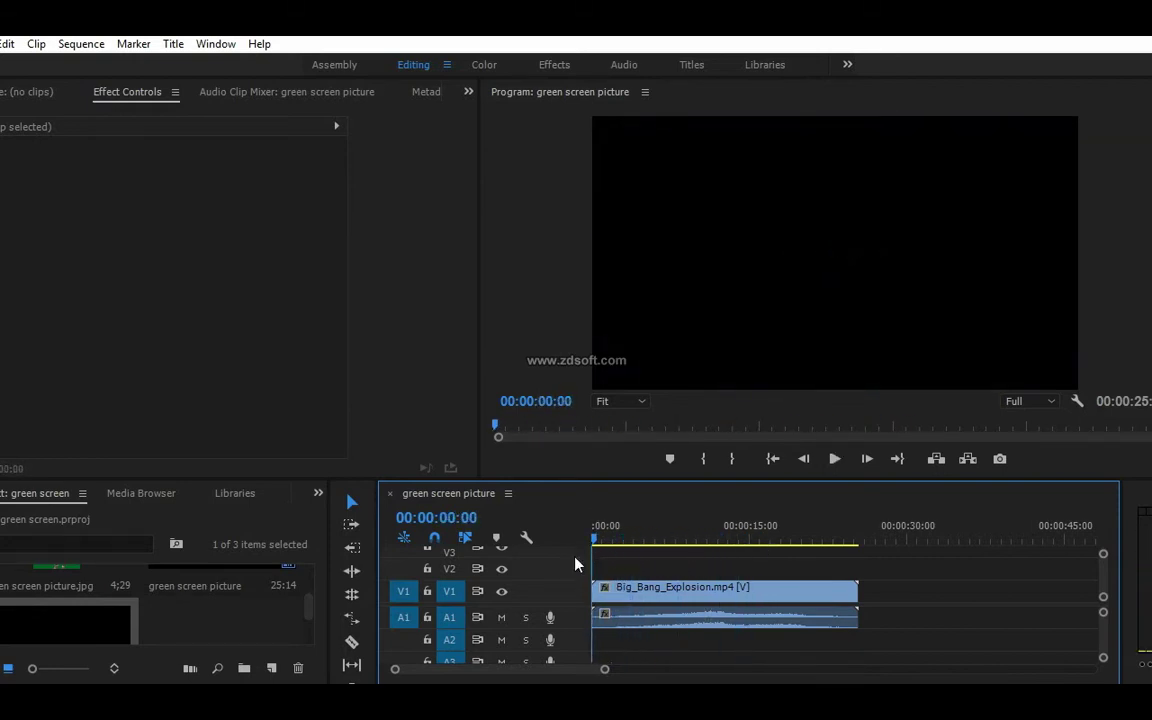
Place green screen picture.jpg on V2 above the explosion and lengthen it over the opening seconds.
left_click(90, 580)
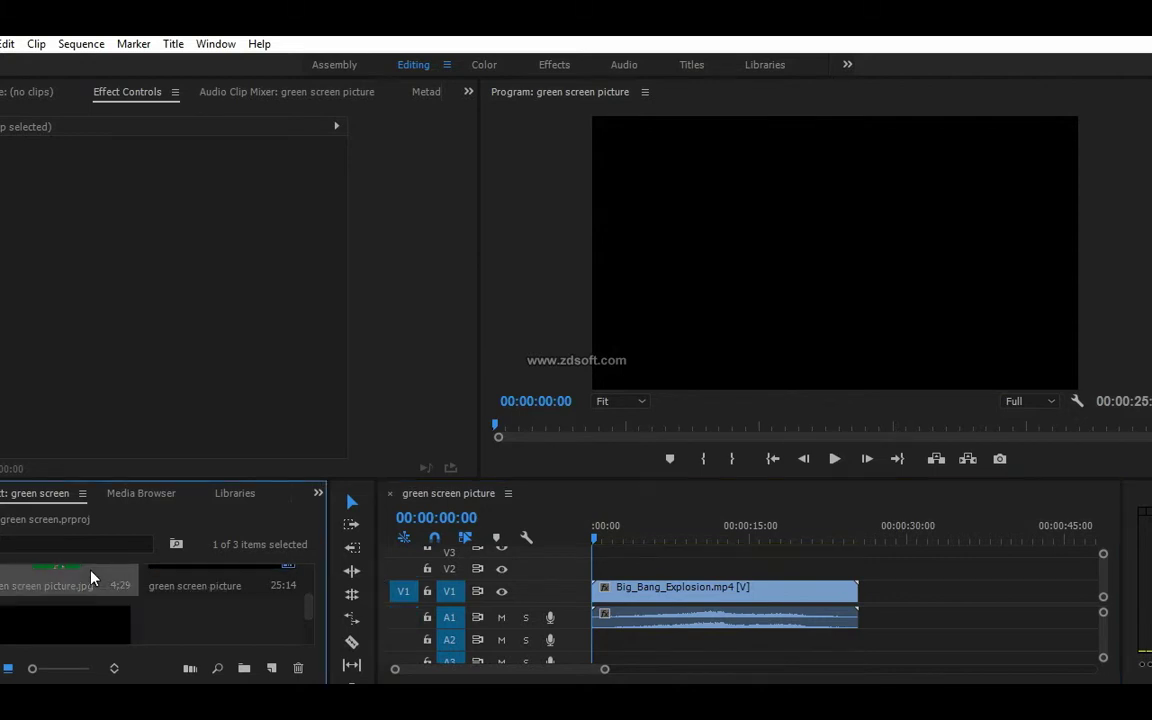
scroll(92, 580, "up", 2)
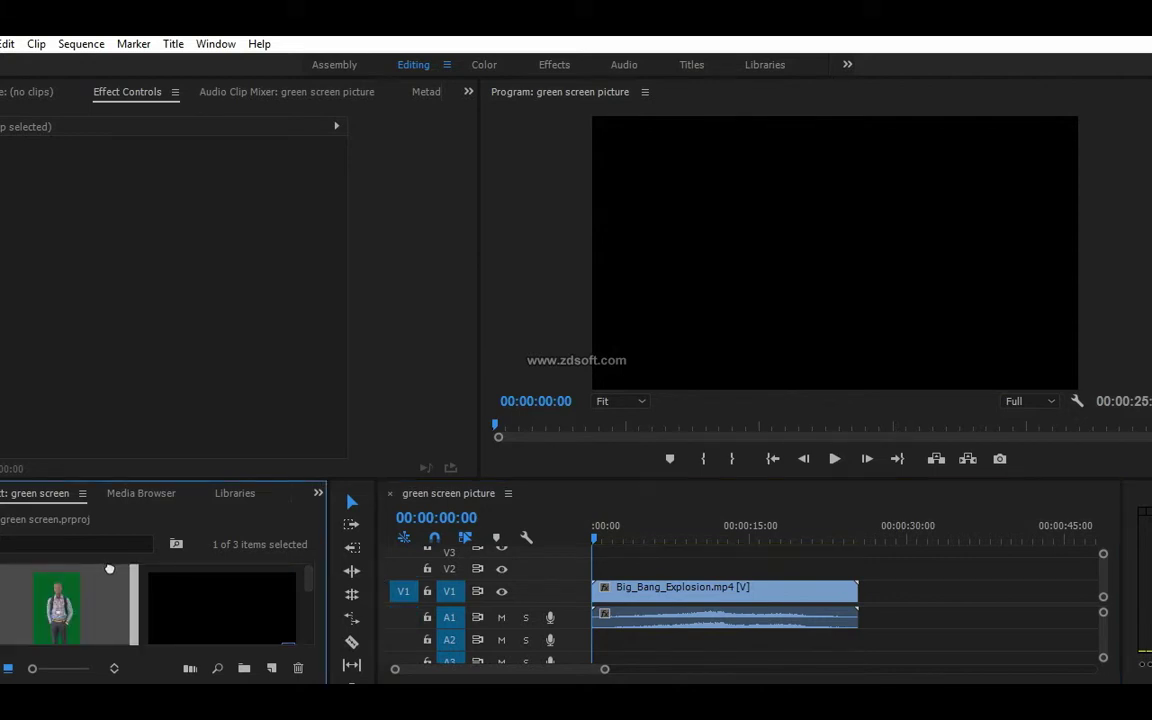
left_click_drag(96, 579, 587, 570)
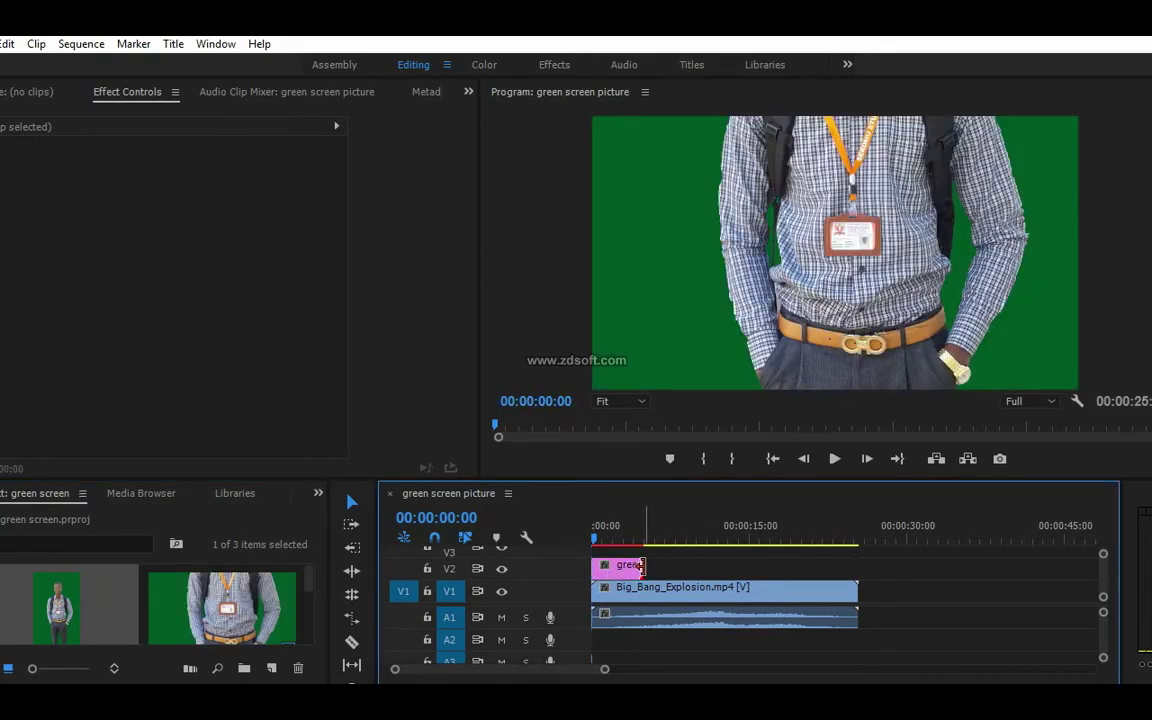
left_click_drag(636, 566, 682, 568)
left_click_drag(678, 568, 642, 573)
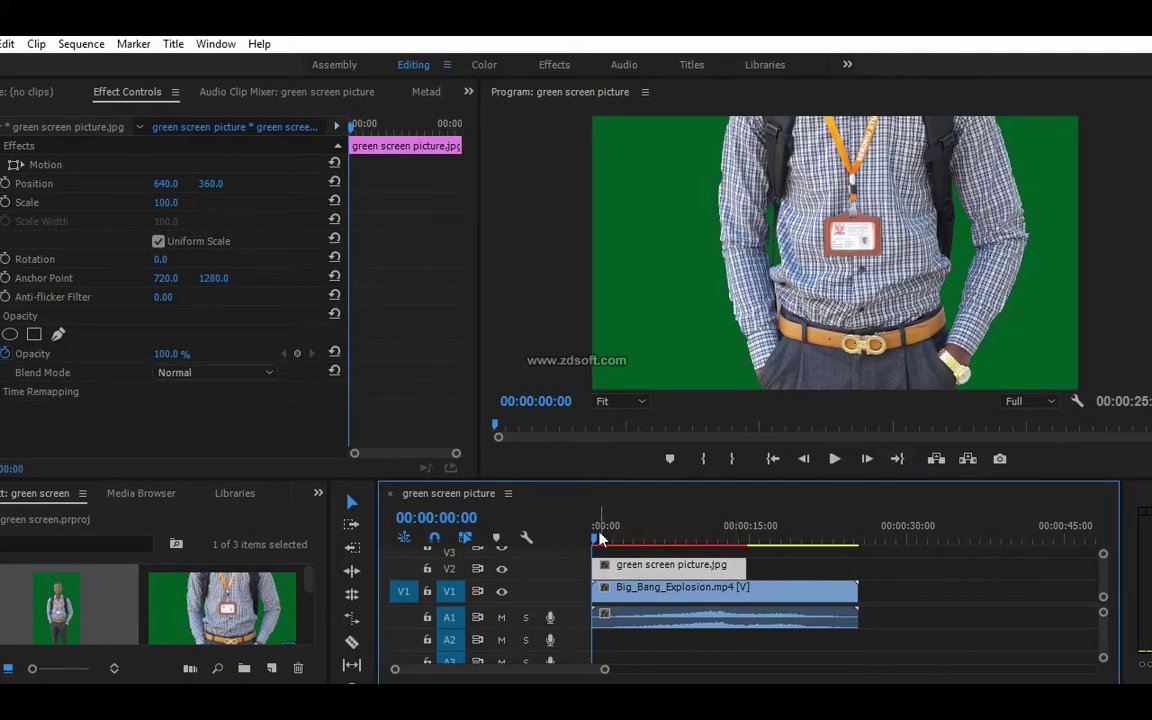
Preview the sequence, then begin shrinking the photo's scale so the whole man shows.
key("space")
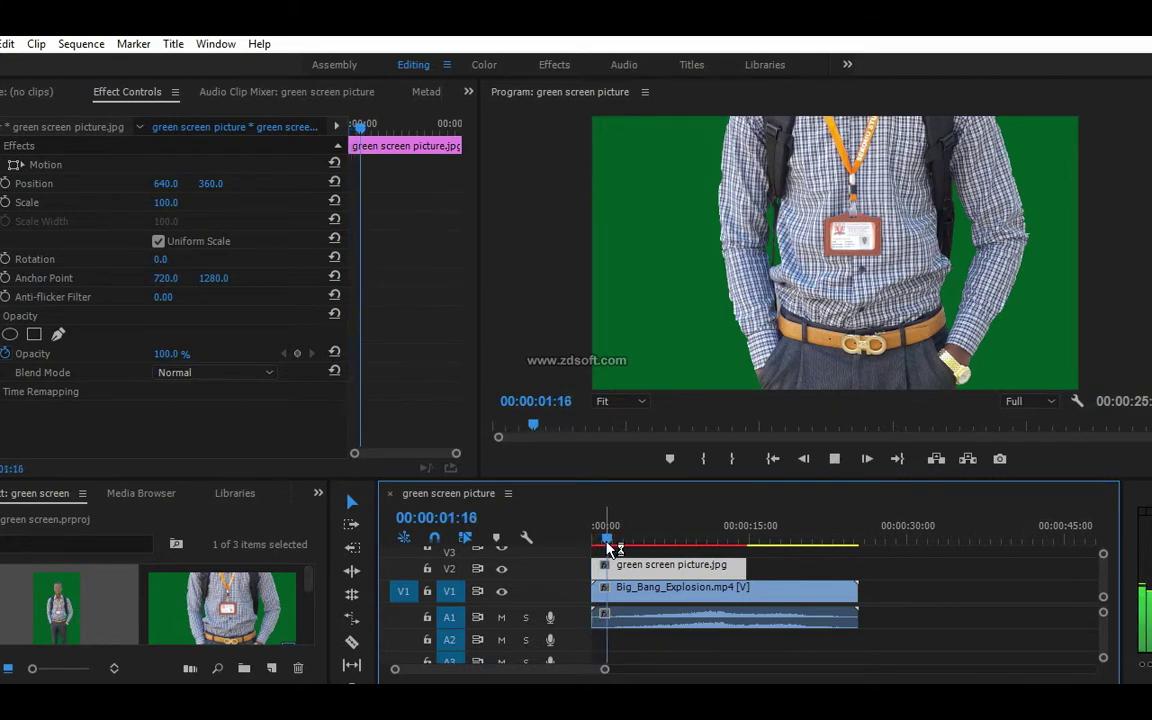
key("space")
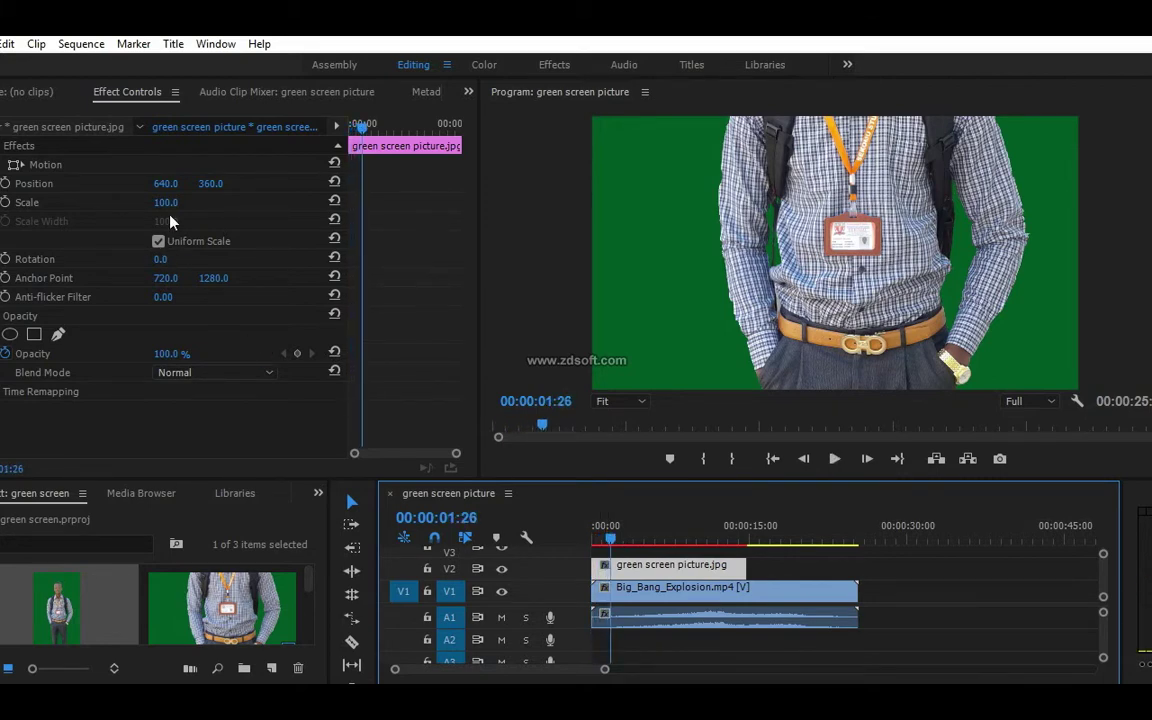
mouse_move(166, 202)
left_mouse_down()
mouse_move(110, 202)
mouse_move(170, 202)
left_mouse_up()
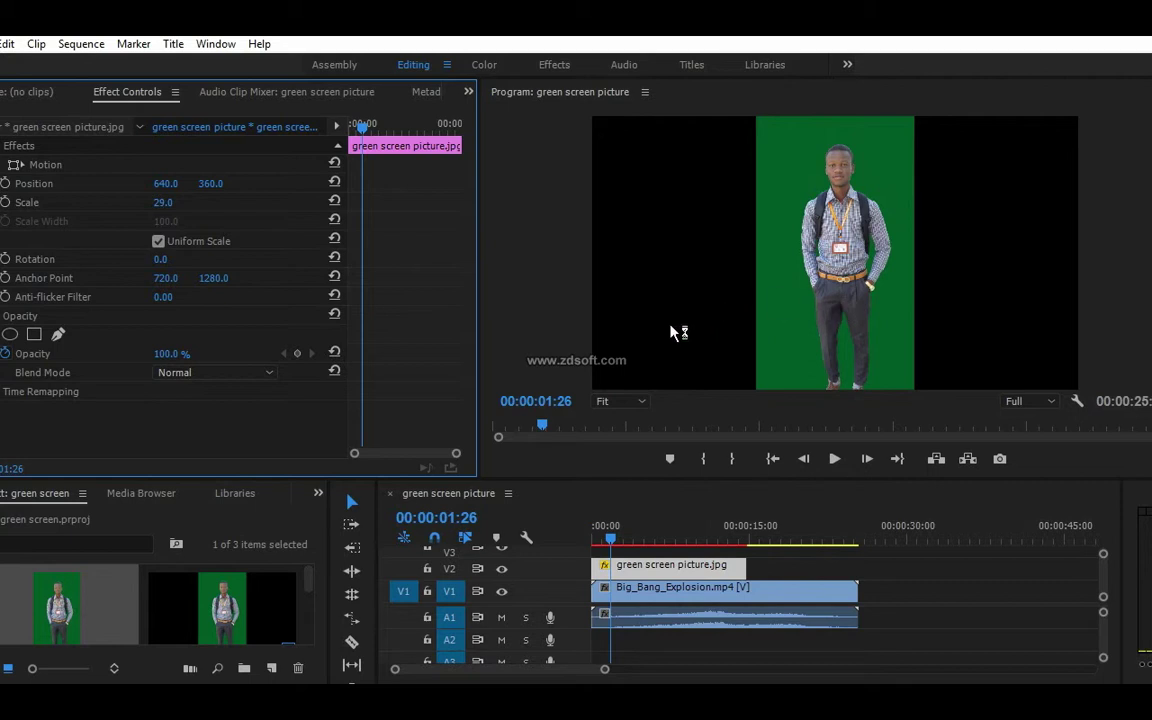
With the photo scaled to 29, select its clip and pick the Free draw bezier mask pen.
left_click(617, 568)
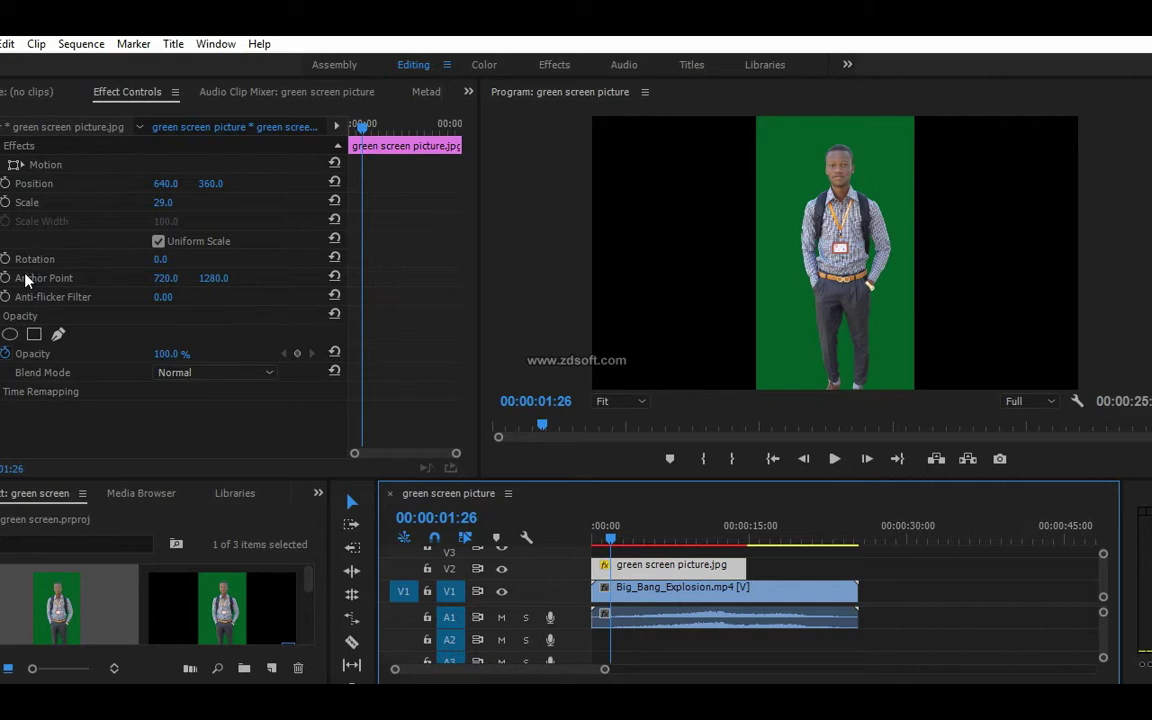
left_click(57, 335)
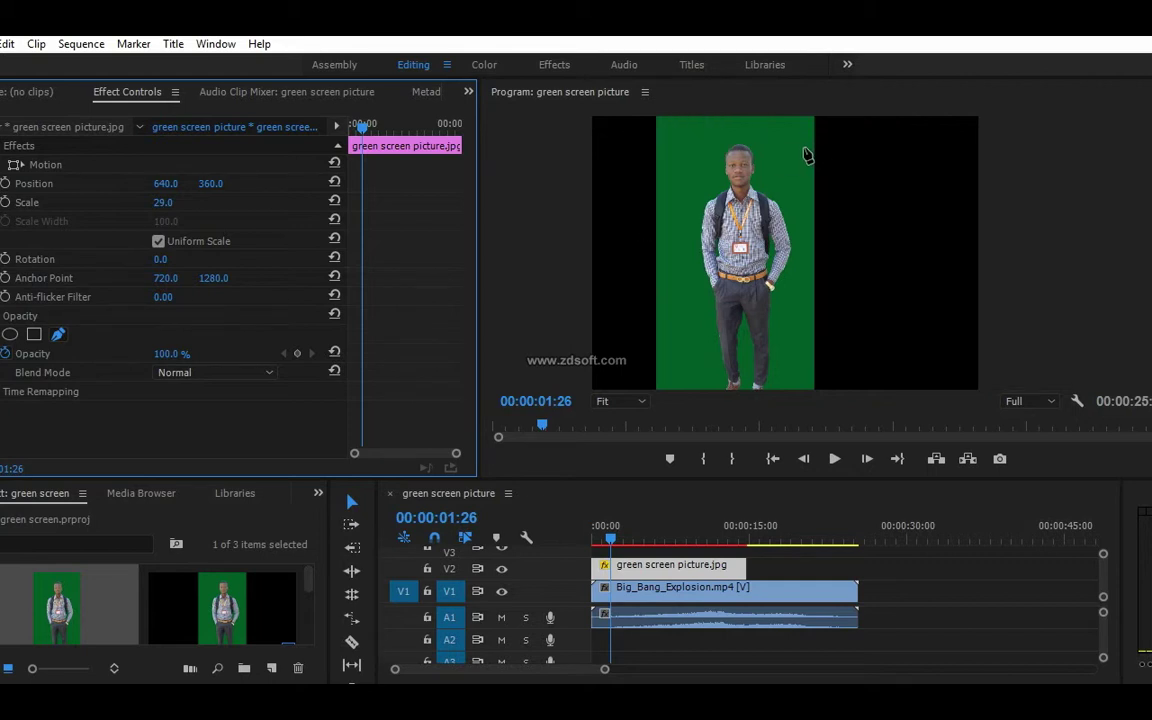
Draw a closed freeform mask point by point around the man, from head to feet and back.
left_click(821, 133)
left_click(779, 200)
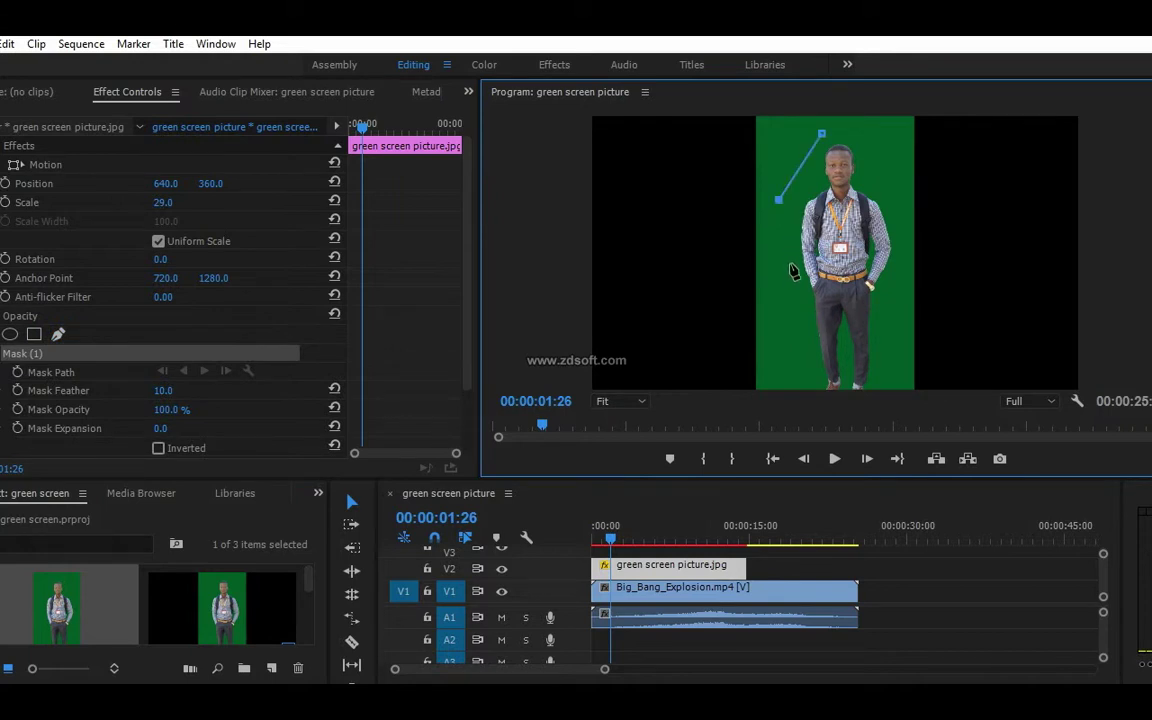
left_click(791, 279)
left_click(792, 381)
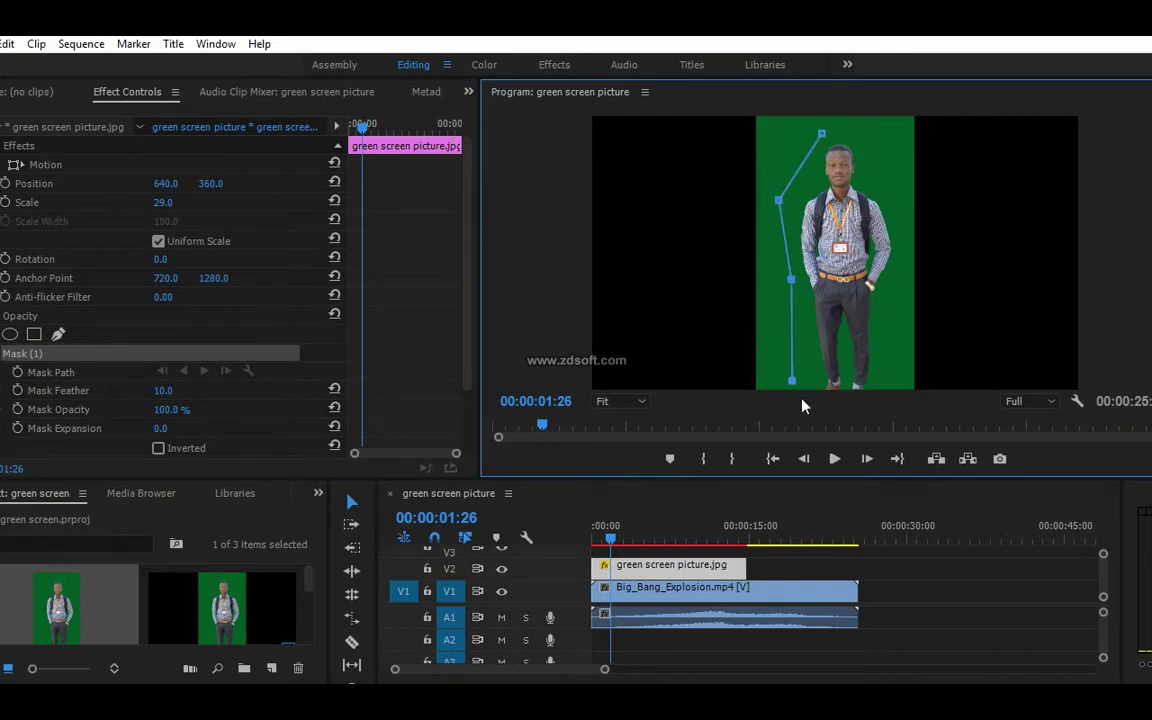
left_click(889, 385)
left_click(895, 232)
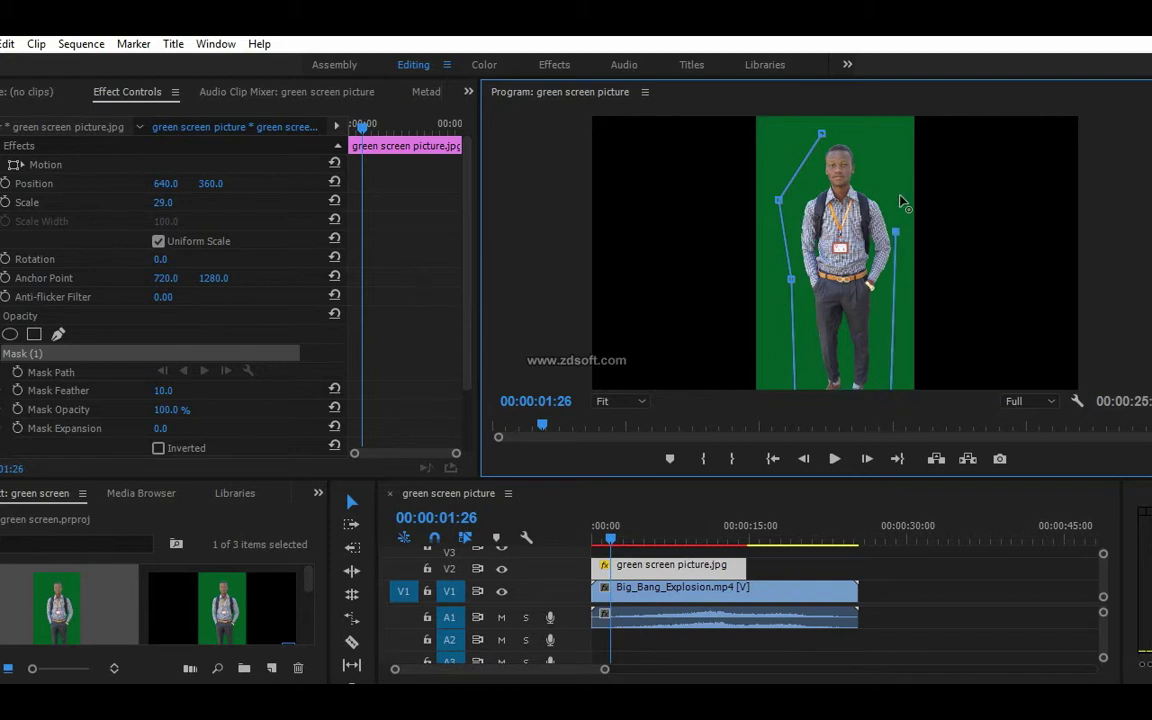
left_click(891, 149)
left_click(822, 133)
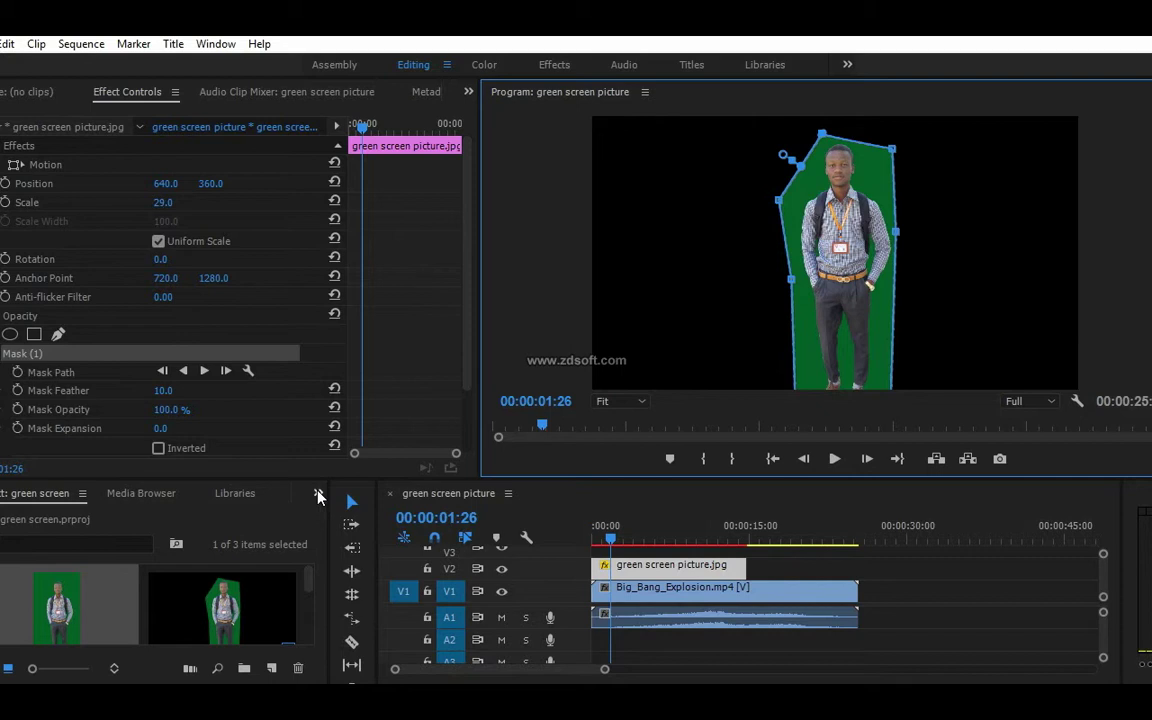
left_click(319, 500)
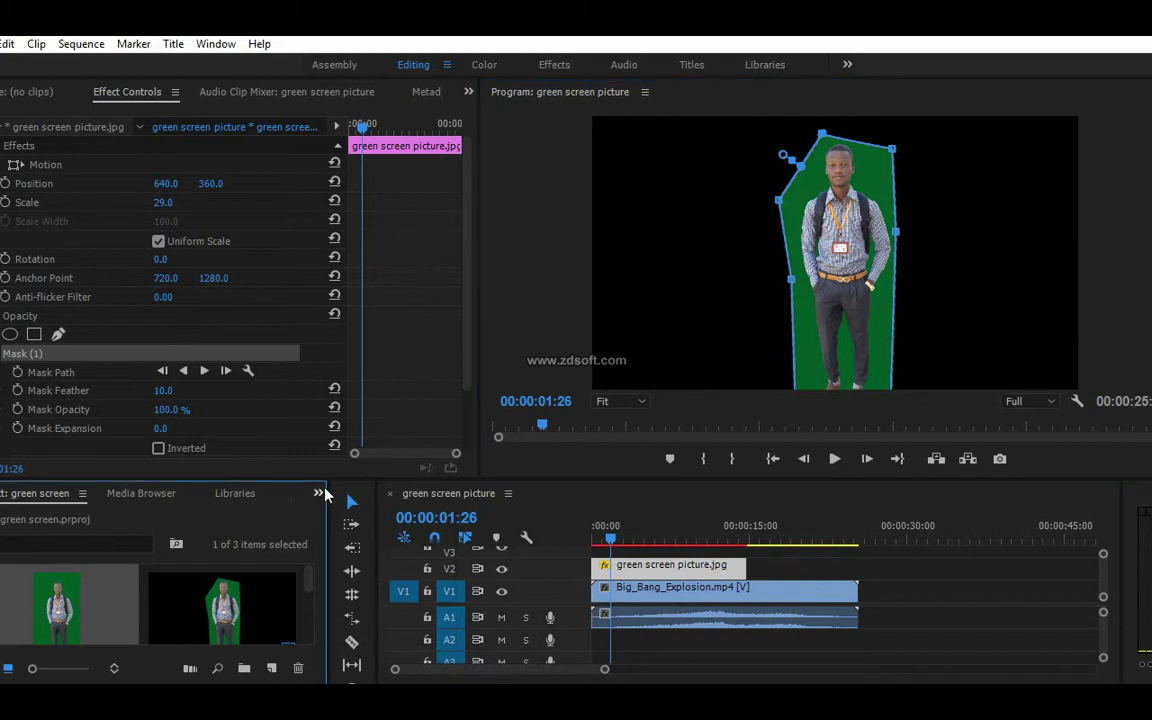
Find Ultra Key by searching 'ulra' in the Effects panel and apply it to green screen picture.jpg.
left_click(318, 494)
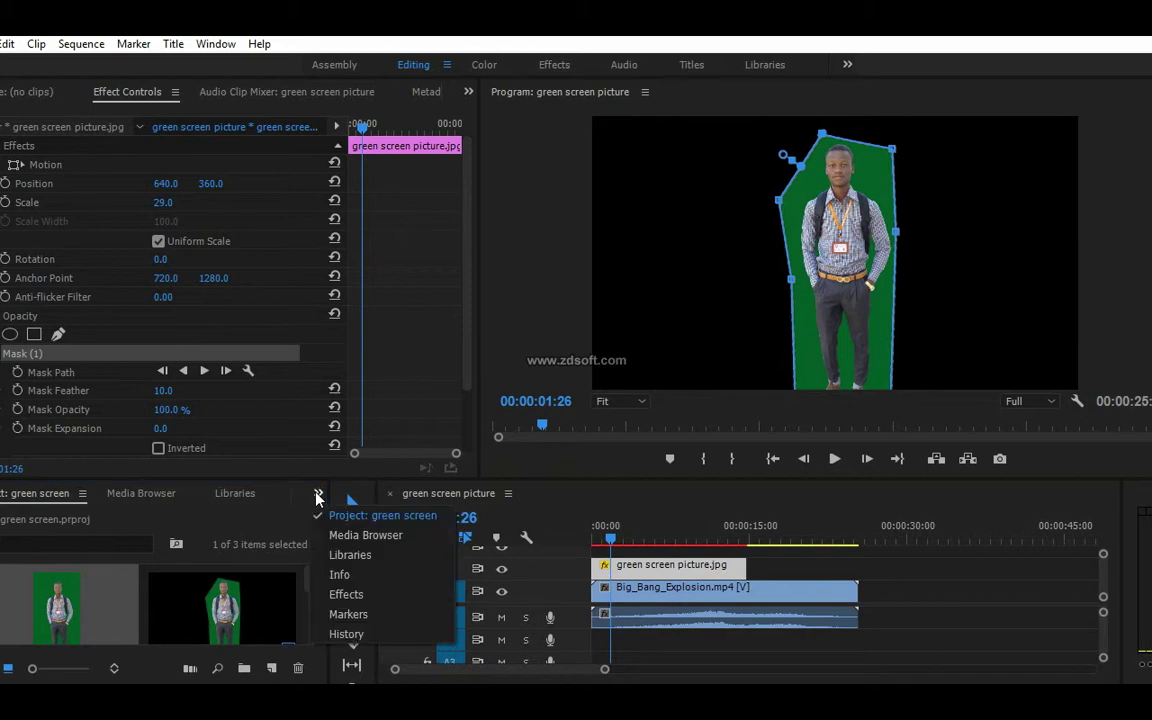
left_click(340, 594)
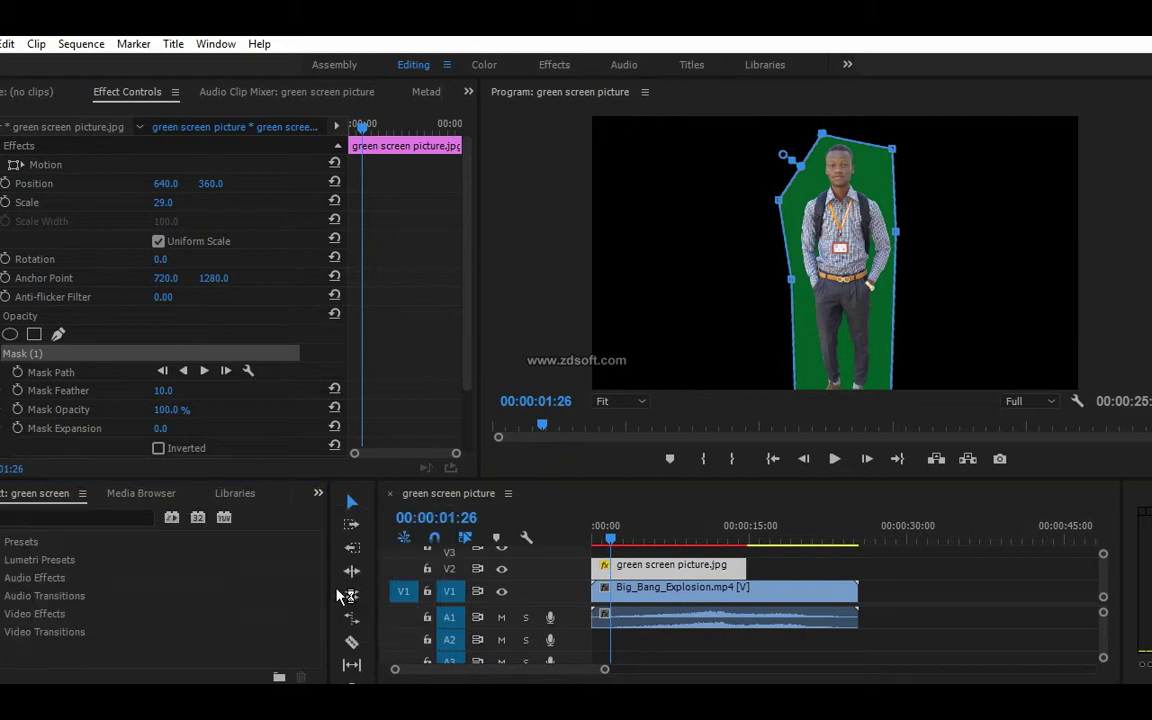
left_click(34, 515)
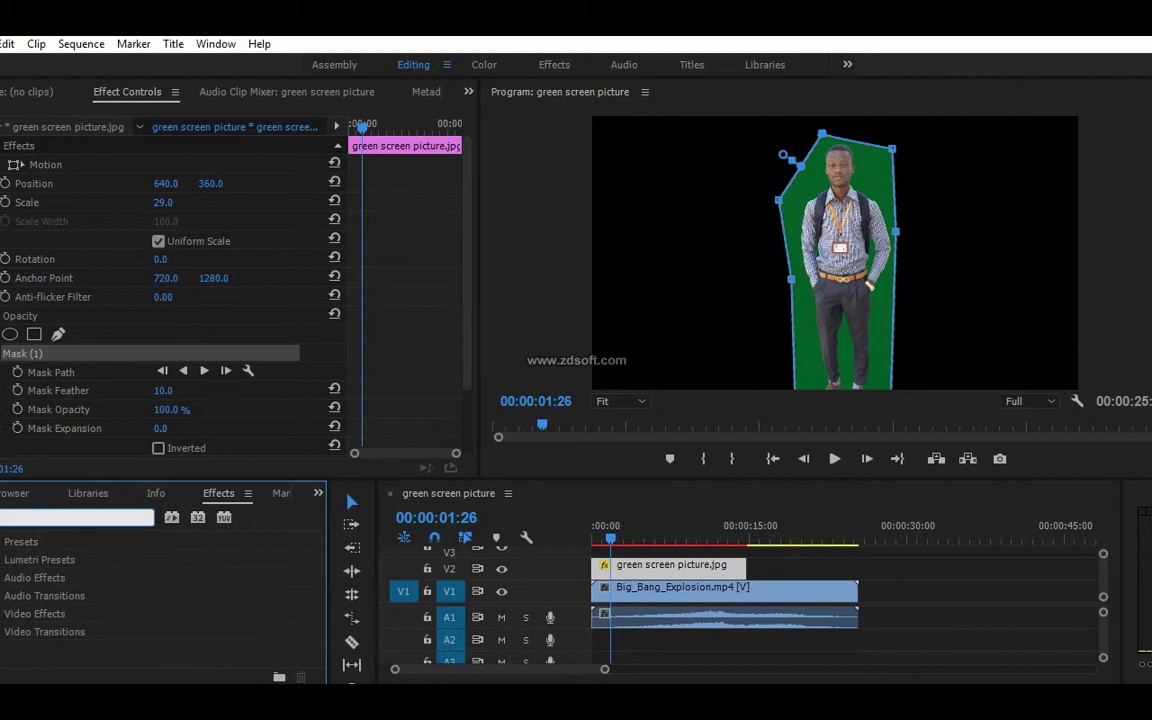
type("ul")
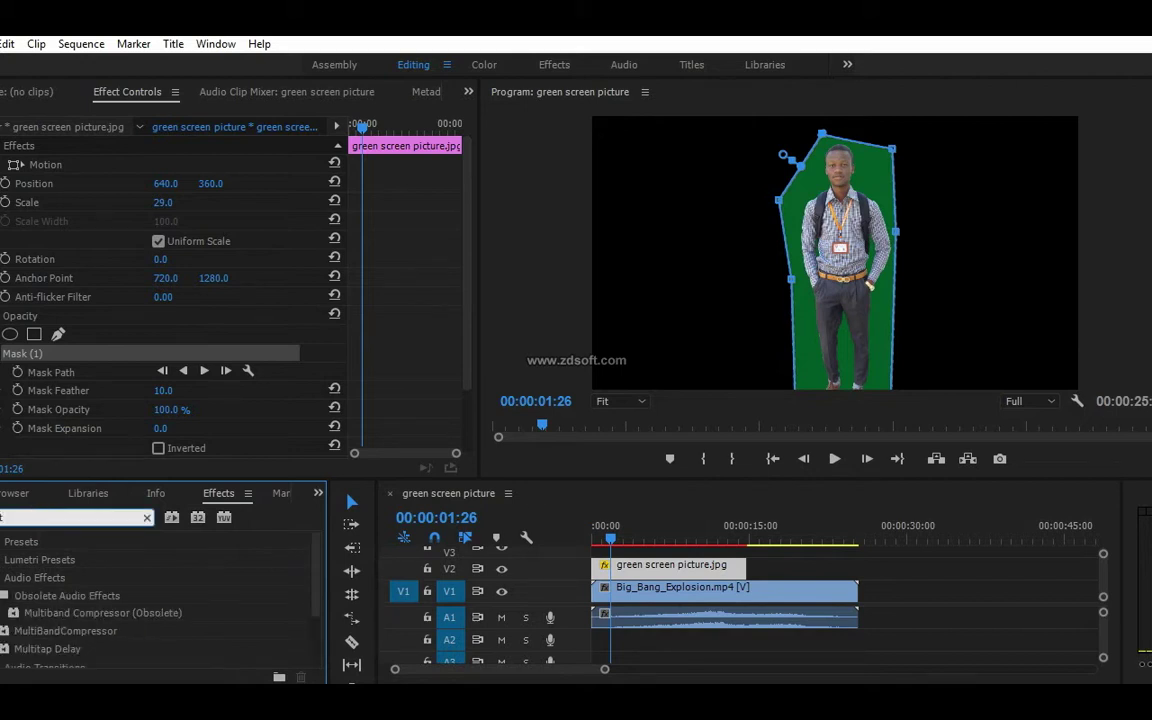
type("ra")
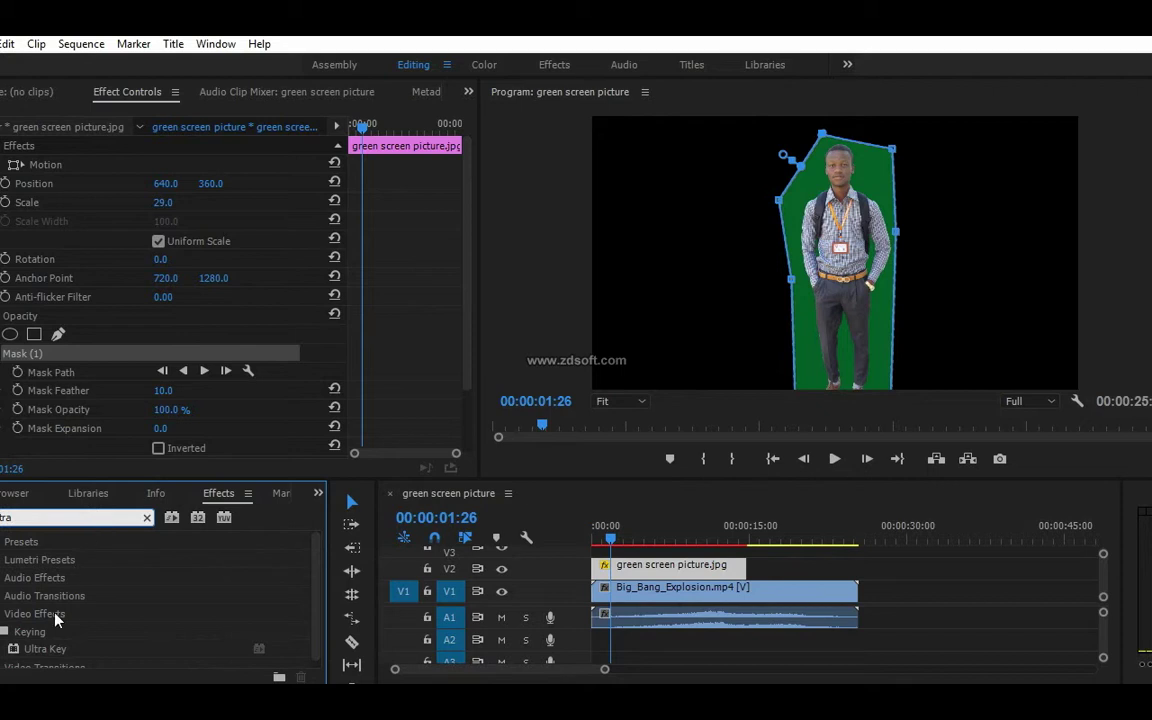
left_click(24, 651)
left_click_drag(24, 651, 340, 580)
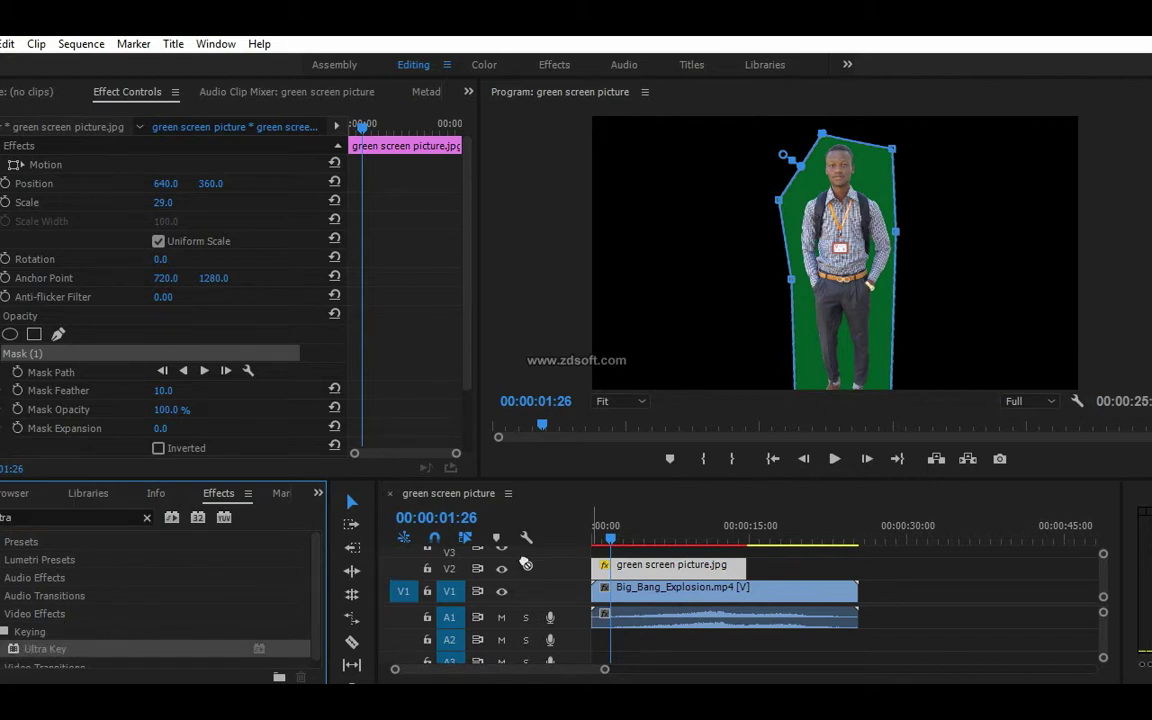
left_click_drag(340, 580, 640, 567)
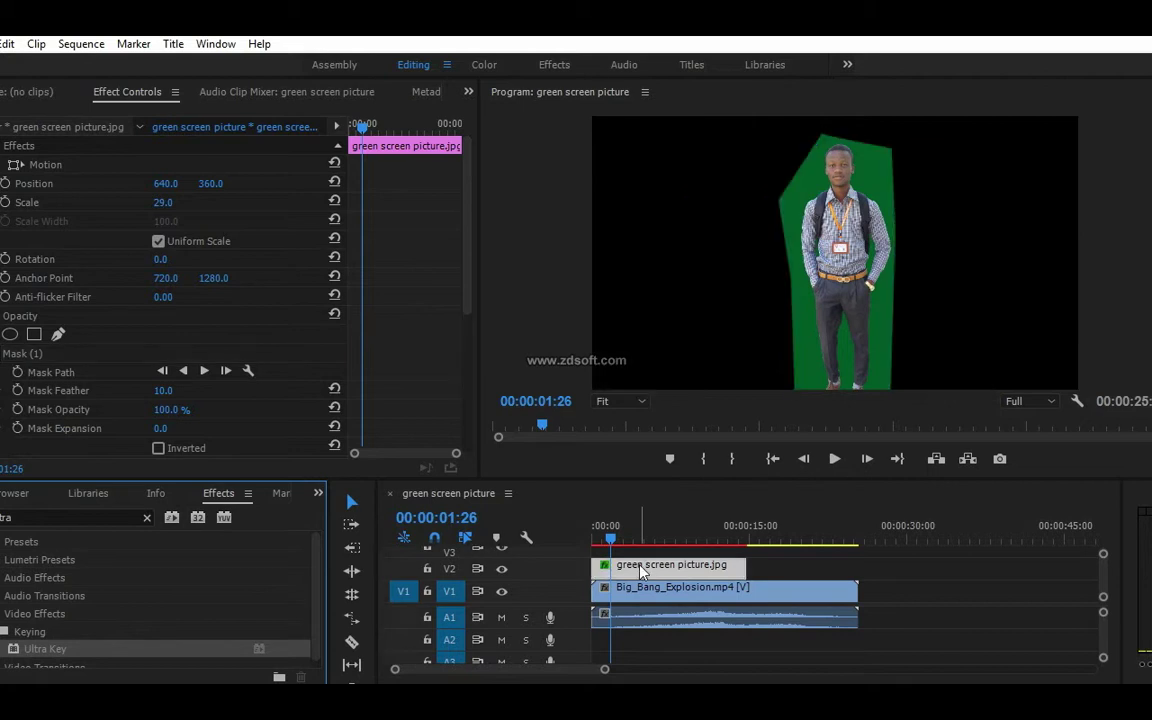
left_click_drag(465, 297, 455, 421)
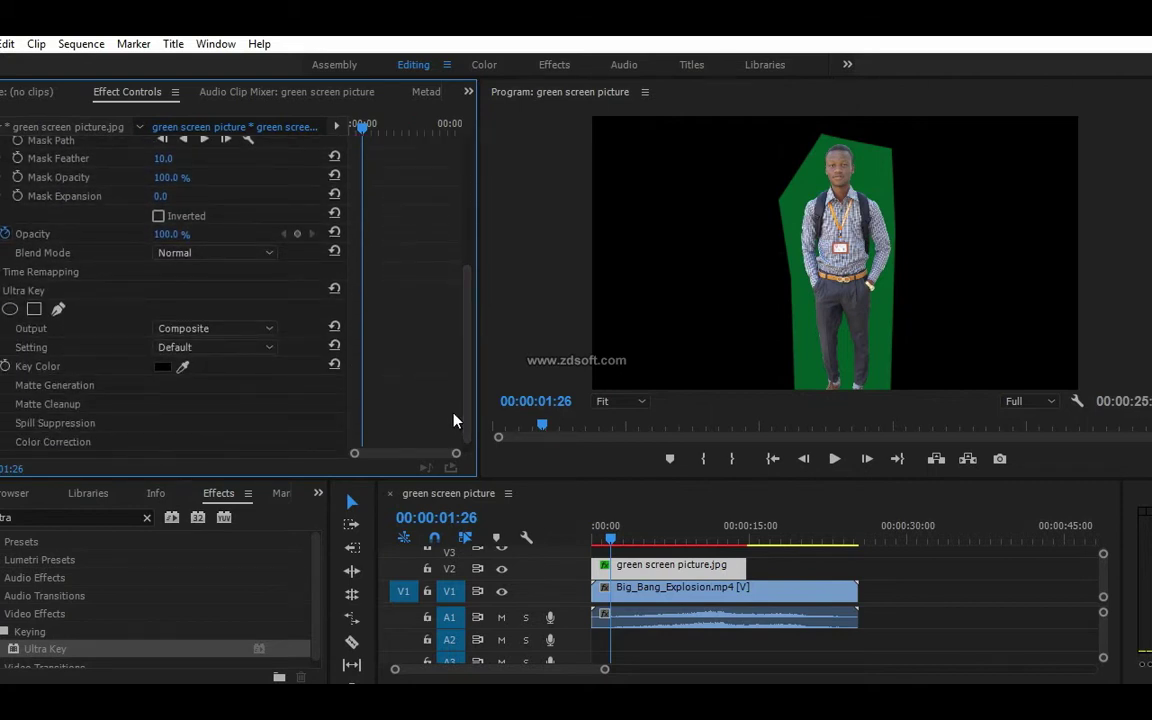
Sample the green backdrop as Ultra Key's key colour and preview the man over the explosion.
left_click(184, 367)
mouse_move(184, 366)
left_mouse_down()
mouse_move(830, 300)
mouse_move(811, 309)
left_mouse_up()
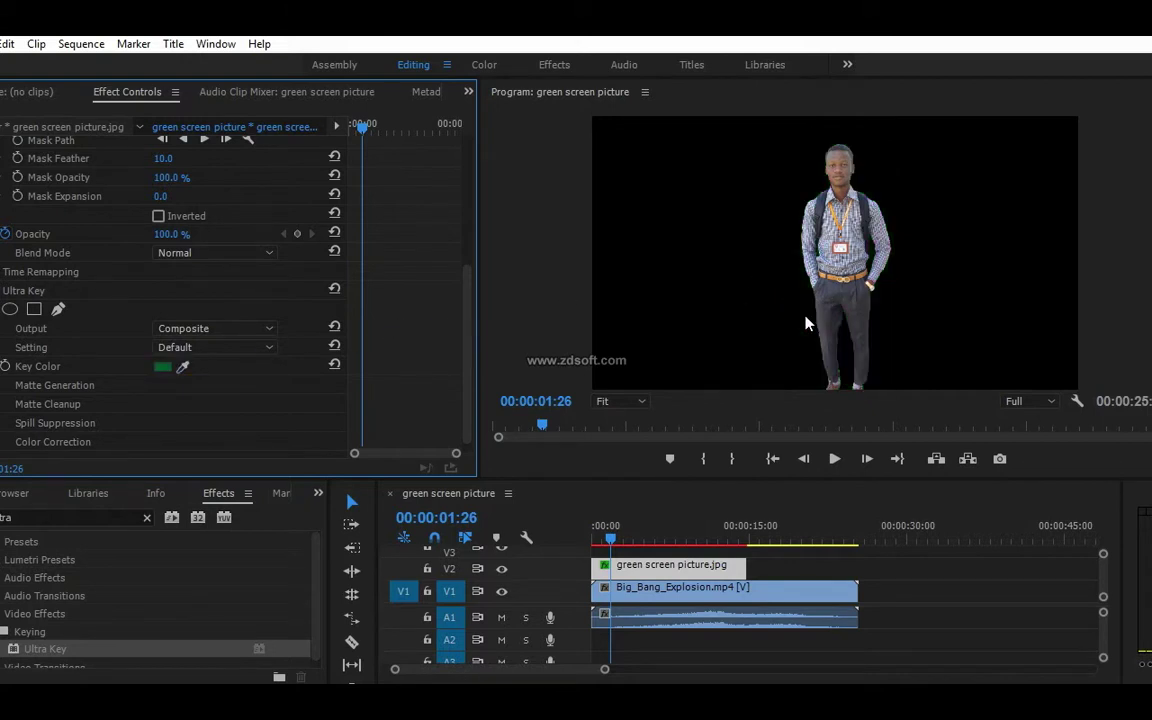
key("space")
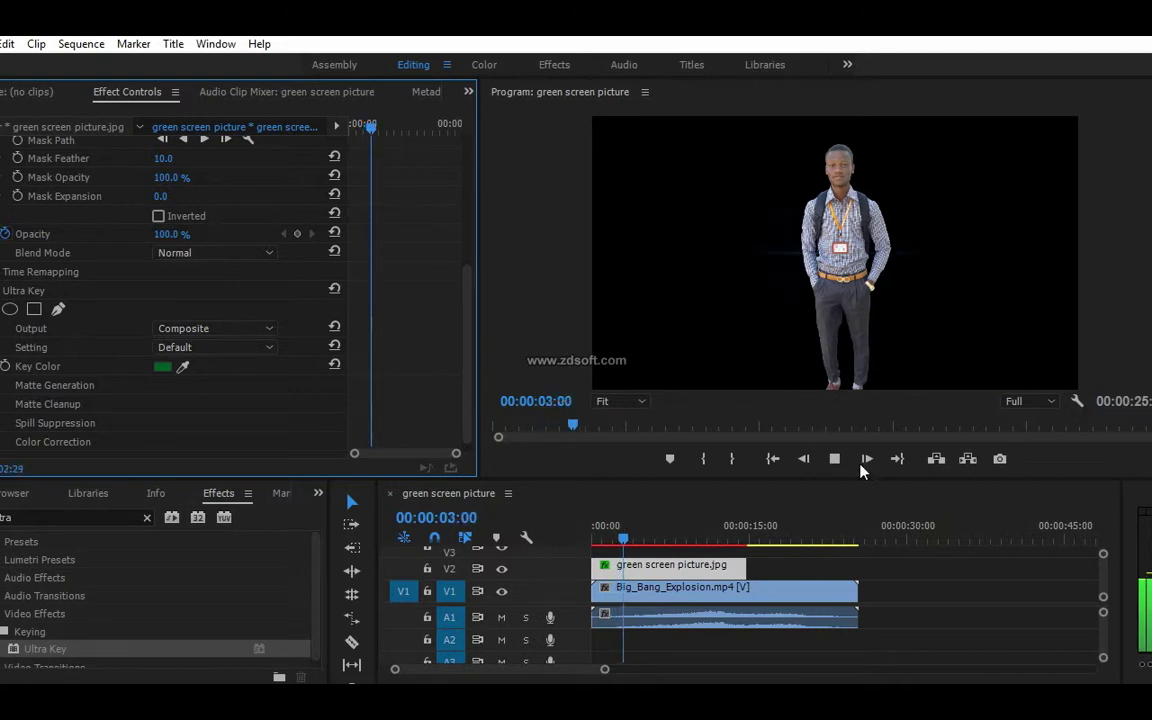
left_click_drag(612, 537, 745, 538)
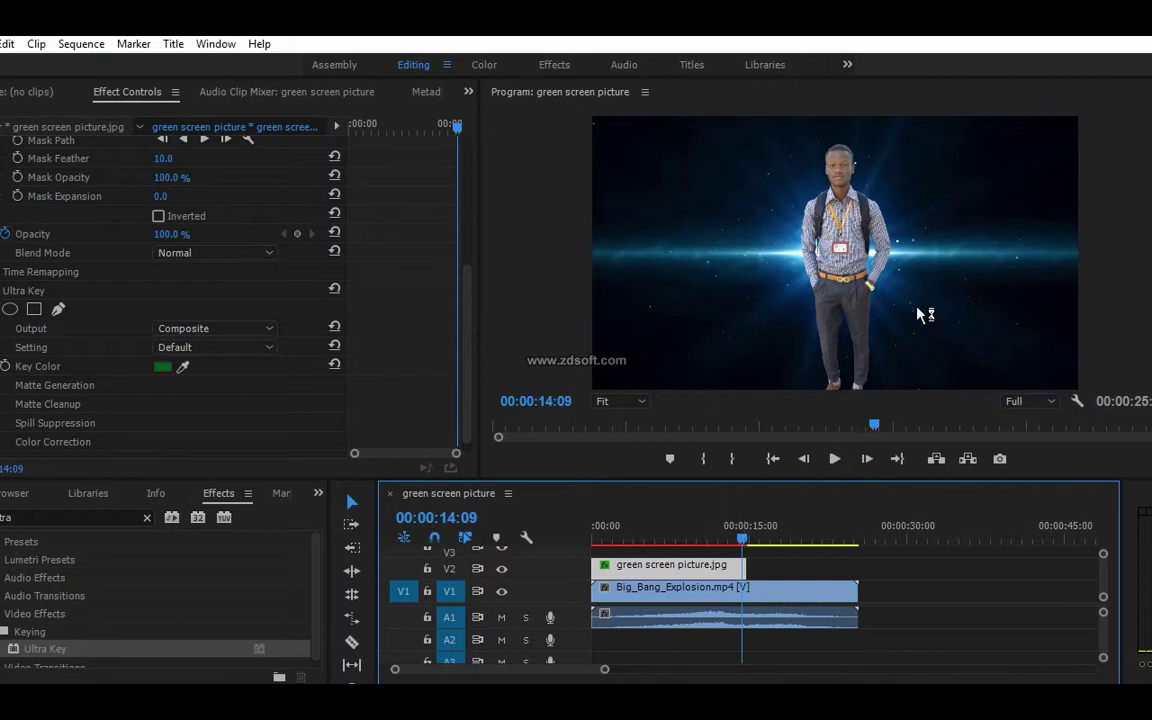
left_click(559, 65)
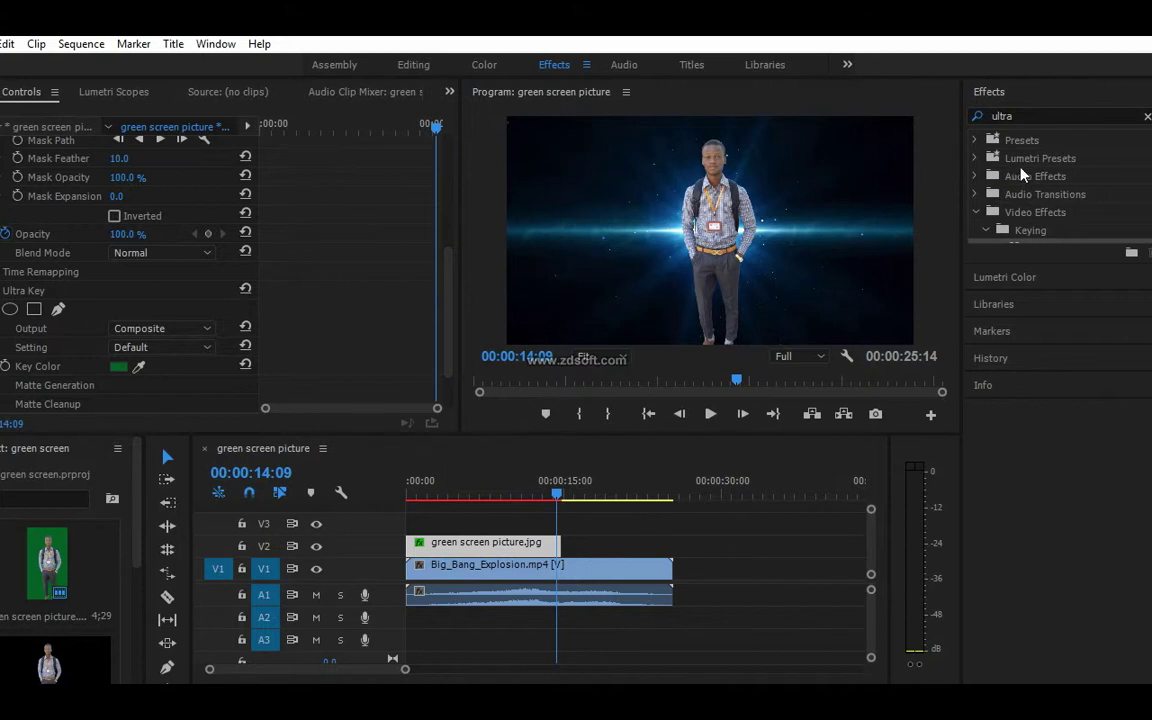
In Lumetri Color's Basic Correction, cool the temperature to about -50.
left_click(1005, 278)
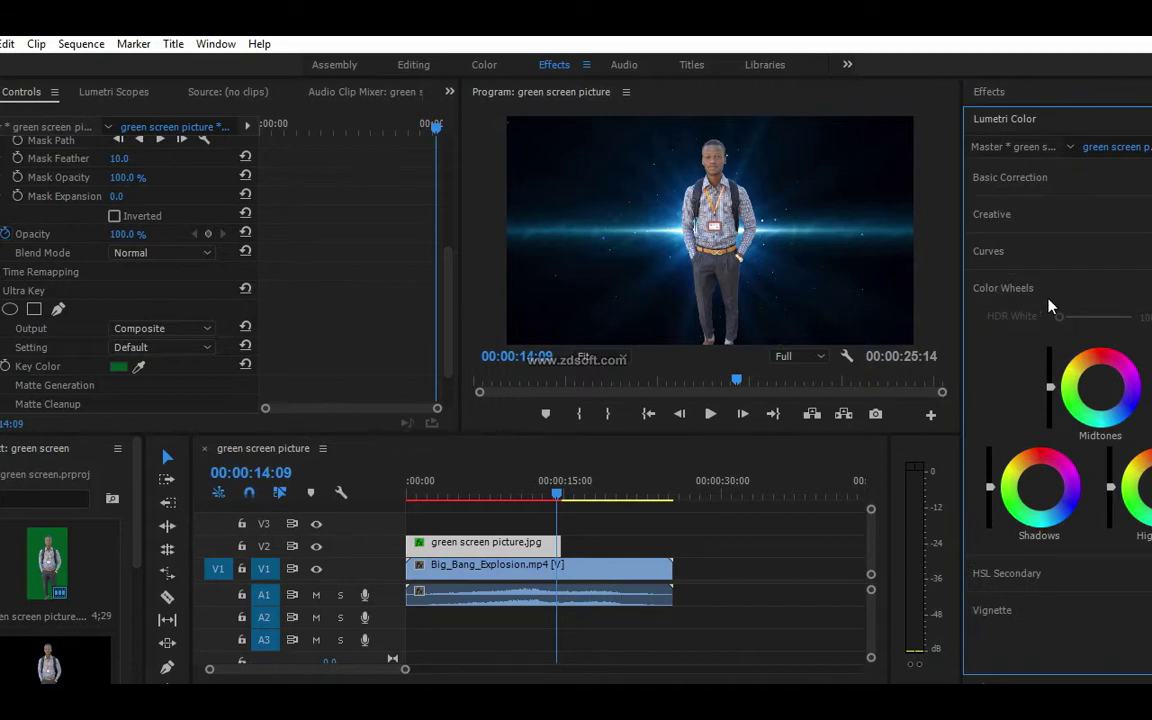
left_click(1010, 177)
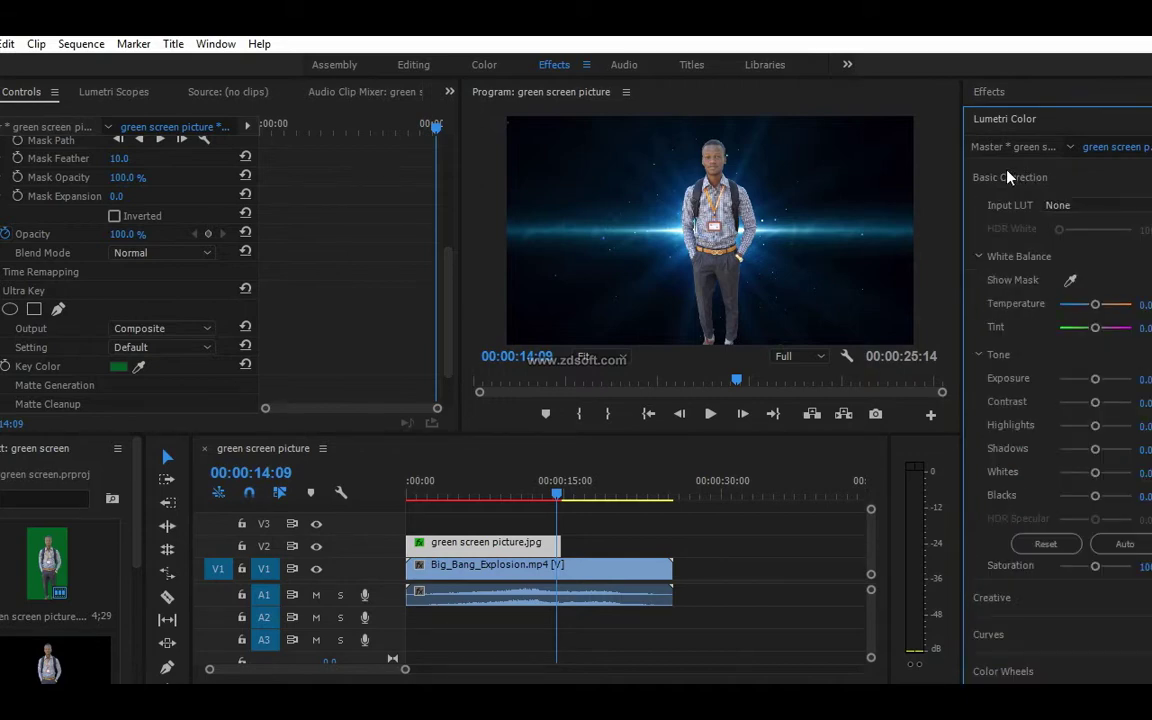
left_click_drag(1096, 306, 1087, 306)
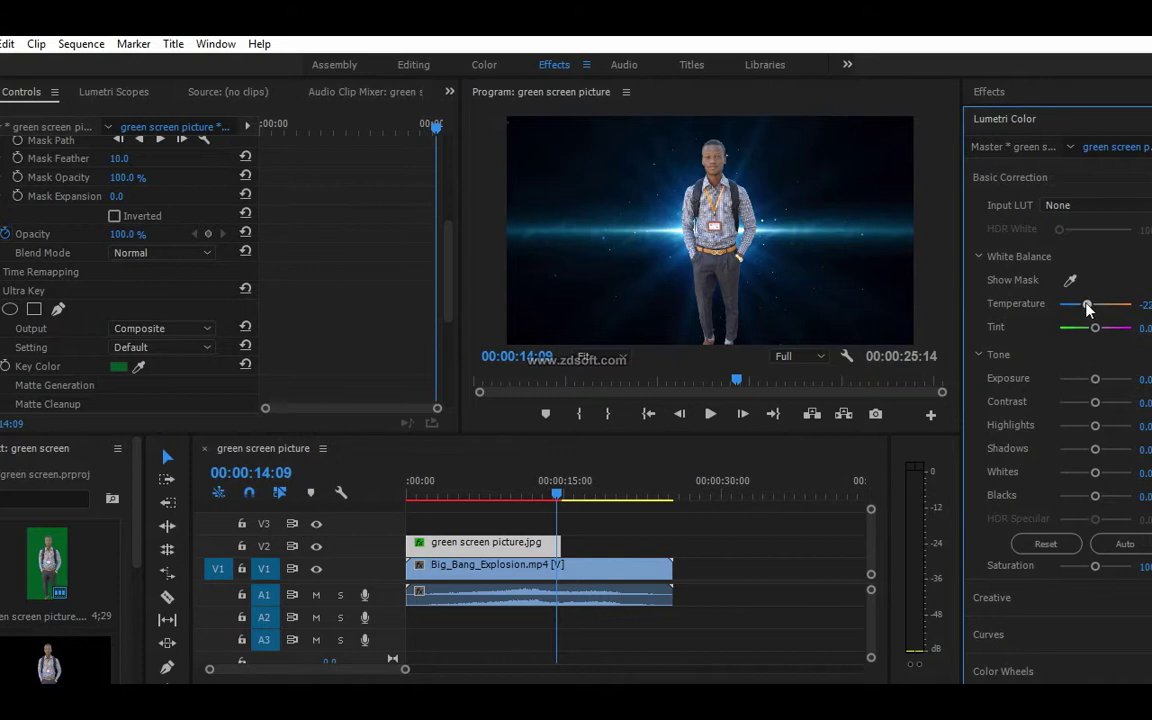
left_click_drag(1087, 306, 1090, 327)
Lower exposure to about -2, adjust contrast, and set temperature back to -40.
left_click_drag(1094, 379, 1089, 379)
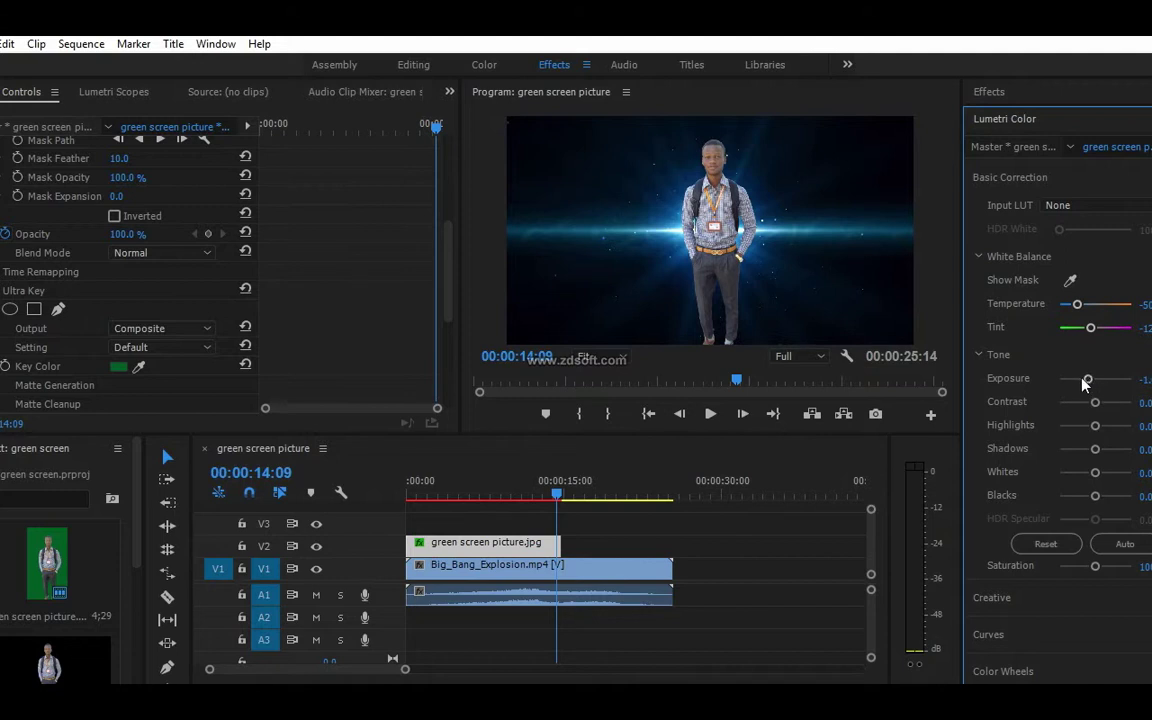
double_click(1089, 380)
left_click_drag(1087, 381, 1081, 381)
left_click_drag(1095, 402, 1101, 404)
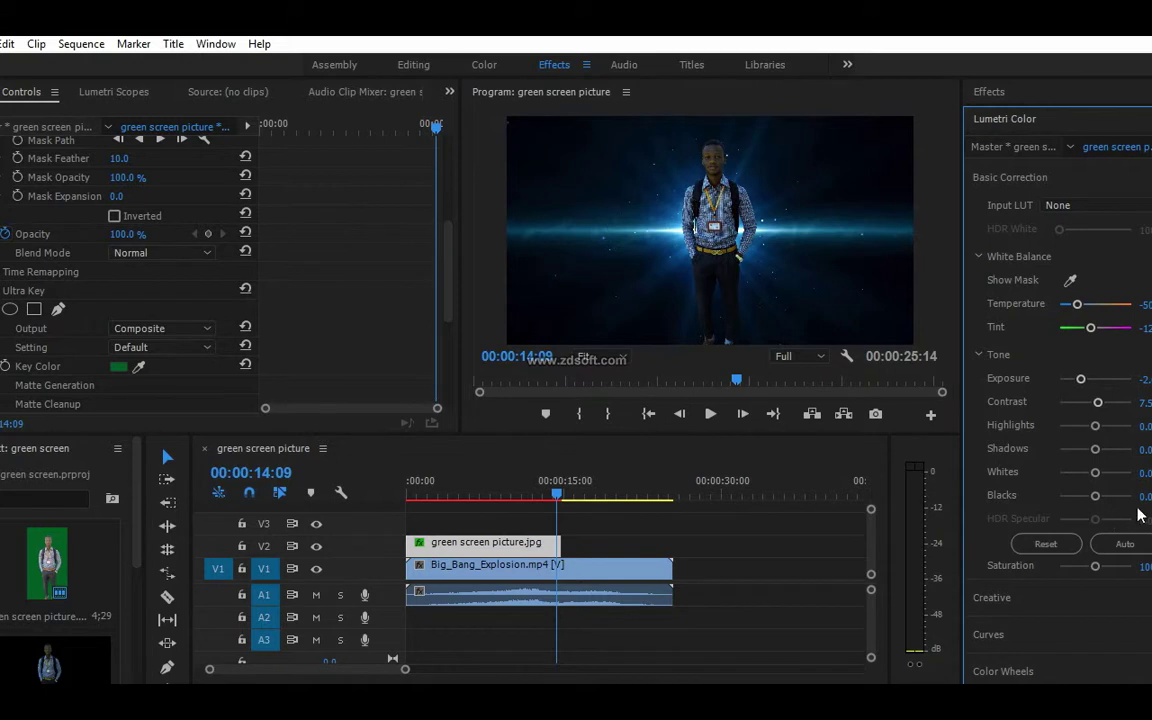
left_click_drag(1077, 304, 1093, 330)
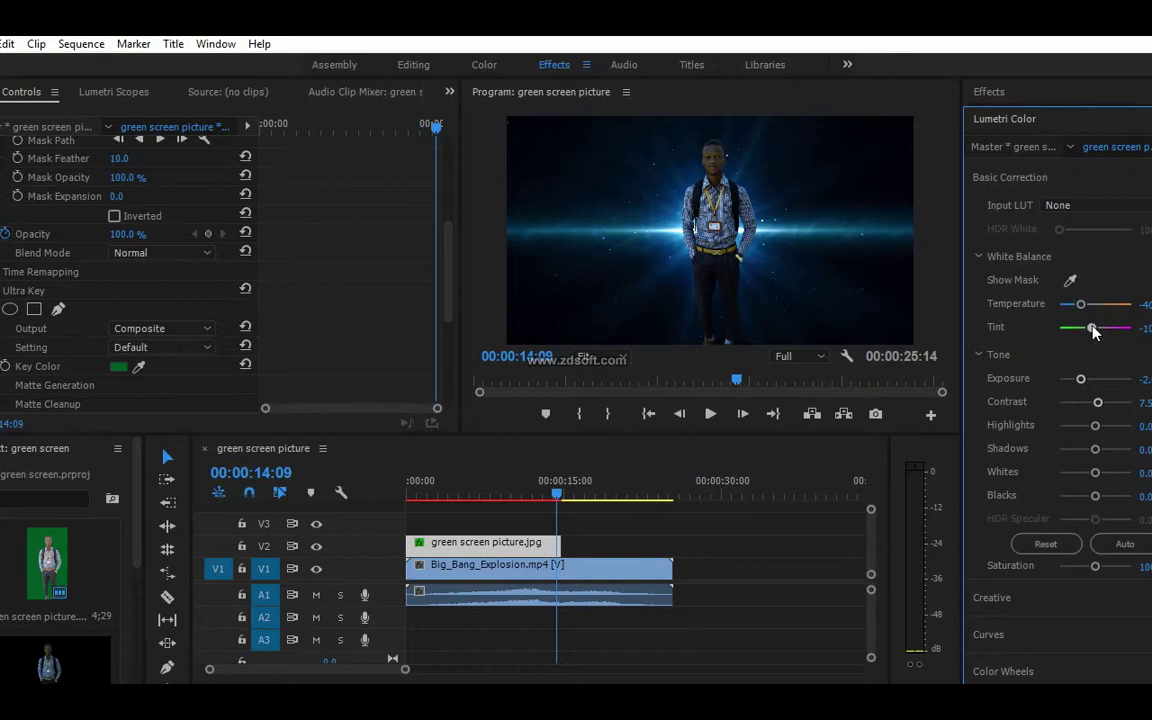